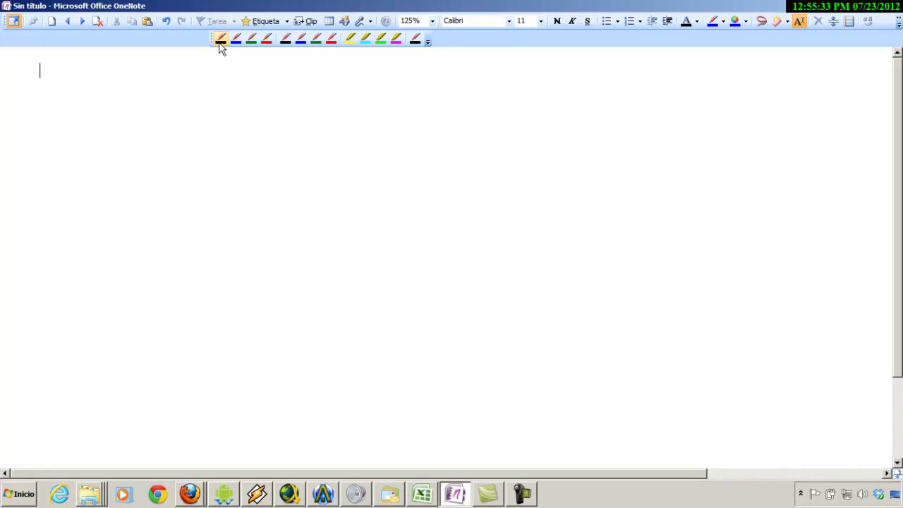
Handwrite 'CALCULAR EL %' in black at the top of the page.
mouse_move(132, 84)
mouse_down()
mouse_move(132, 100)
mouse_move(165, 97)
mouse_up()
drag(167, 80, 195, 97)
mouse_move(199, 83)
mouse_down()
mouse_move(199, 96)
mouse_move(233, 96)
mouse_up()
drag(228, 89, 237, 77)
mouse_move(241, 79)
mouse_down()
mouse_move(248, 93)
mouse_move(279, 79)
mouse_move(284, 92)
mouse_up()
drag(293, 85, 333, 89)
click(330, 88)
Finish the title with 'DE UNA CANTIDAD' and switch to the blue pen.
mouse_move(334, 75)
mouse_down()
mouse_move(334, 90)
mouse_move(354, 90)
mouse_move(355, 75)
mouse_move(400, 88)
mouse_up()
mouse_move(399, 86)
mouse_down()
mouse_move(402, 73)
mouse_move(446, 82)
mouse_move(464, 70)
mouse_up()
mouse_move(469, 82)
mouse_down()
mouse_move(471, 71)
mouse_move(500, 67)
mouse_up()
click(490, 71)
mouse_move(497, 67)
mouse_down()
mouse_move(497, 80)
mouse_move(513, 79)
mouse_up()
mouse_move(517, 81)
mouse_down()
mouse_move(524, 66)
mouse_move(533, 82)
mouse_up()
click(238, 37)
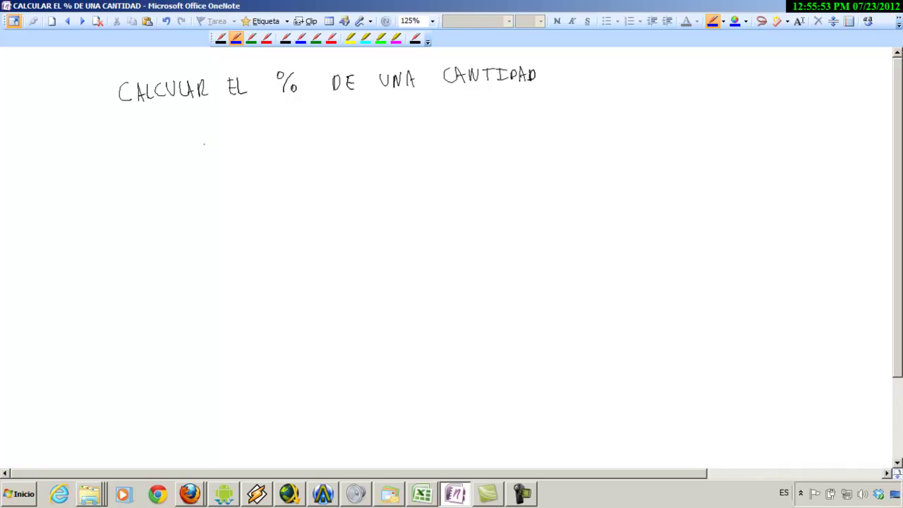
Write the formula 'PARTE = % · TOTAL' in blue beneath the title.
mouse_move(203, 130)
mouse_down()
mouse_move(203, 149)
mouse_move(203, 140)
mouse_move(228, 150)
mouse_up()
drag(221, 143, 247, 145)
mouse_move(241, 133)
mouse_down()
mouse_move(269, 146)
mouse_move(295, 137)
mouse_up()
mouse_move(282, 143)
mouse_down()
mouse_move(321, 128)
mouse_move(328, 143)
mouse_move(340, 139)
mouse_up()
mouse_move(384, 118)
mouse_down()
mouse_move(383, 137)
mouse_move(393, 118)
mouse_up()
drag(401, 118, 416, 131)
mouse_move(411, 119)
mouse_down()
mouse_move(427, 117)
mouse_move(438, 134)
mouse_up()
drag(430, 130, 450, 134)
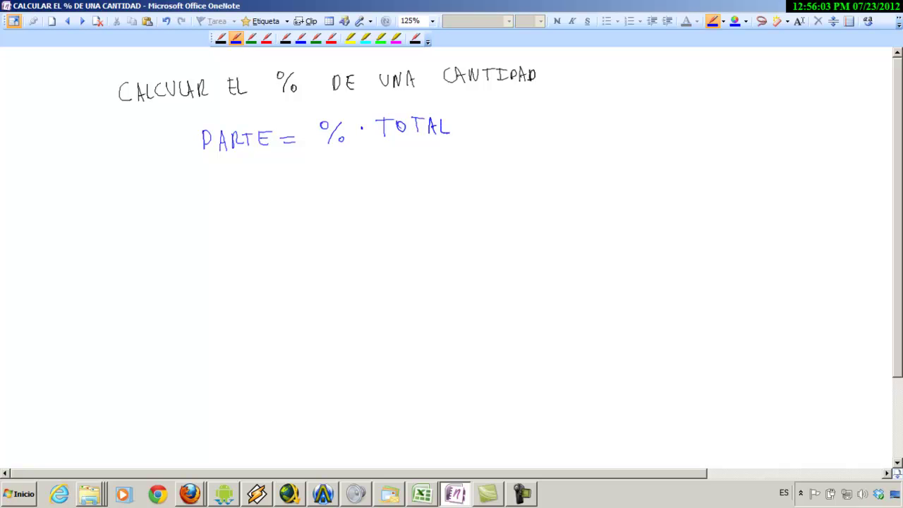
Begin the first problem sentence with 'En un' on the next line.
mouse_move(132, 172)
mouse_down()
mouse_move(147, 193)
mouse_move(143, 177)
mouse_up()
drag(132, 186, 158, 194)
mouse_move(173, 184)
mouse_down()
mouse_move(181, 192)
mouse_move(277, 182)
mouse_up()
Continue the problem with 'de 30 el 40% son chicos.'.
mouse_move(299, 151)
mouse_down()
mouse_move(308, 179)
mouse_move(345, 176)
mouse_move(368, 162)
mouse_move(417, 169)
mouse_up()
drag(426, 147, 432, 172)
drag(460, 144, 470, 169)
drag(477, 148, 484, 162)
drag(489, 145, 495, 168)
mouse_move(506, 159)
mouse_down()
mouse_move(507, 168)
mouse_move(615, 161)
mouse_up()
drag(617, 150, 636, 160)
drag(644, 150, 649, 159)
click(663, 158)
Write the question '¿Cuantos chicos hay?' after the sentence.
drag(684, 133, 684, 145)
mouse_move(684, 145)
mouse_down()
mouse_move(691, 156)
mouse_move(726, 151)
mouse_up()
drag(733, 144, 754, 150)
mouse_move(741, 132)
mouse_down()
mouse_move(759, 131)
mouse_move(761, 141)
mouse_up()
mouse_move(769, 135)
mouse_down()
mouse_move(766, 146)
mouse_move(782, 141)
mouse_up()
mouse_move(798, 109)
mouse_down()
mouse_move(801, 140)
mouse_move(842, 134)
mouse_move(836, 141)
mouse_up()
click(798, 143)
drag(188, 203, 223, 249)
drag(229, 204, 234, 217)
click(237, 225)
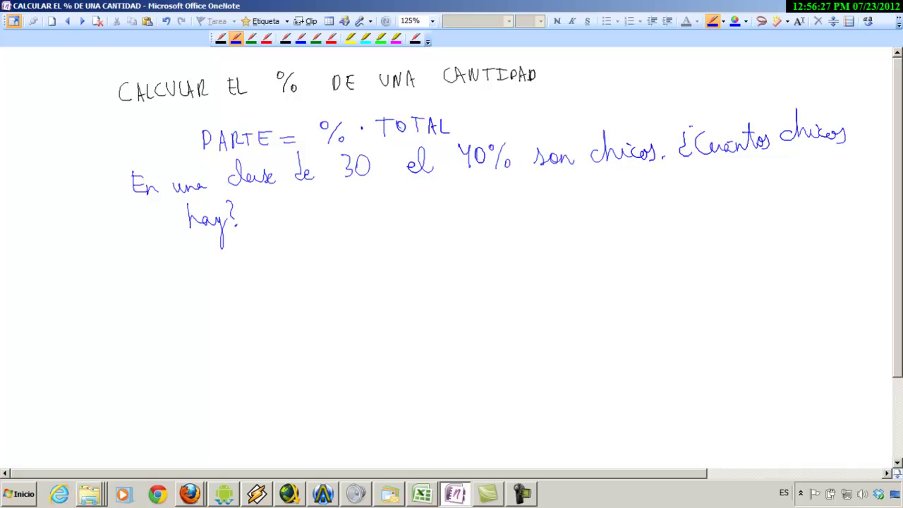
Write 'el 40% de 30' below the question.
mouse_move(305, 253)
mouse_down()
mouse_move(332, 258)
mouse_move(366, 245)
mouse_up()
mouse_move(368, 236)
mouse_down()
mouse_move(368, 253)
mouse_move(394, 235)
mouse_up()
mouse_move(409, 231)
mouse_down()
mouse_move(399, 254)
mouse_move(472, 247)
mouse_move(497, 225)
mouse_up()
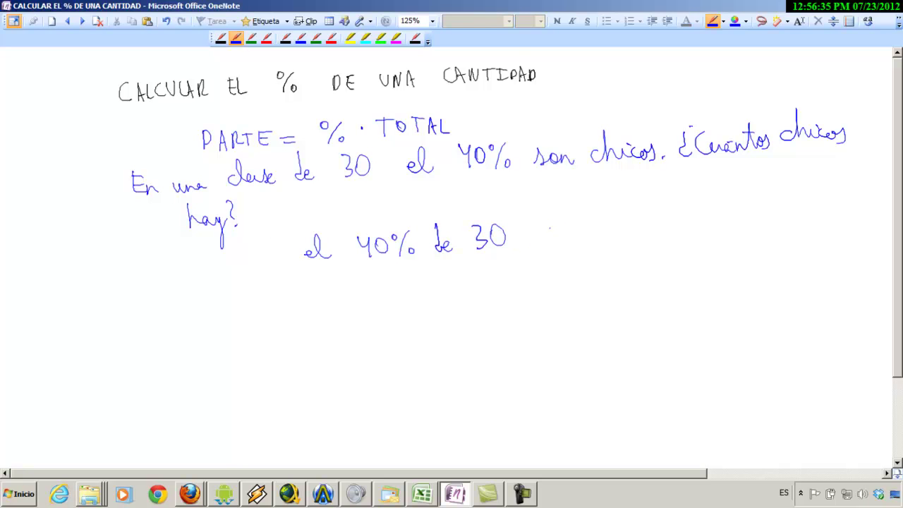
Write the equation '40% · 30 = 40/100 · 30' below the restatement.
drag(374, 286, 384, 307)
mouse_move(396, 290)
mouse_down()
mouse_move(392, 308)
mouse_move(396, 290)
mouse_up()
mouse_move(409, 285)
mouse_down()
mouse_move(428, 306)
mouse_move(463, 300)
mouse_move(481, 283)
mouse_move(522, 294)
mouse_up()
click(440, 295)
drag(554, 266, 559, 285)
mouse_move(568, 267)
mouse_down()
mouse_move(597, 286)
mouse_move(561, 313)
mouse_move(571, 299)
mouse_up()
drag(587, 299, 585, 301)
click(605, 286)
mouse_move(617, 270)
mouse_down()
mouse_move(621, 289)
mouse_move(639, 274)
mouse_up()
click(610, 281)
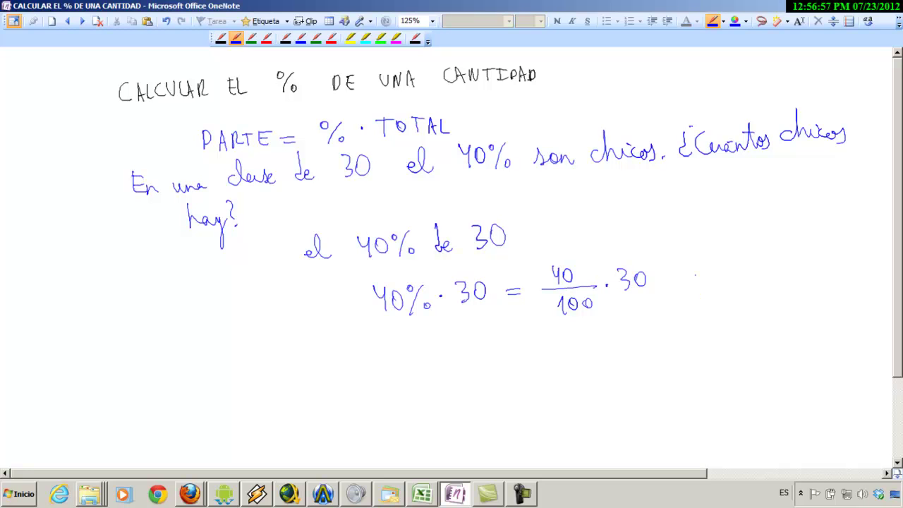
Add the side note '40/100 → 40%' to the upper right.
drag(648, 185, 655, 204)
mouse_move(666, 189)
mouse_down()
mouse_move(683, 208)
mouse_move(657, 229)
mouse_up()
drag(665, 218, 718, 210)
mouse_move(748, 181)
mouse_down()
mouse_move(755, 202)
mouse_move(766, 188)
mouse_move(783, 207)
mouse_move(779, 188)
mouse_up()
drag(794, 197, 793, 199)
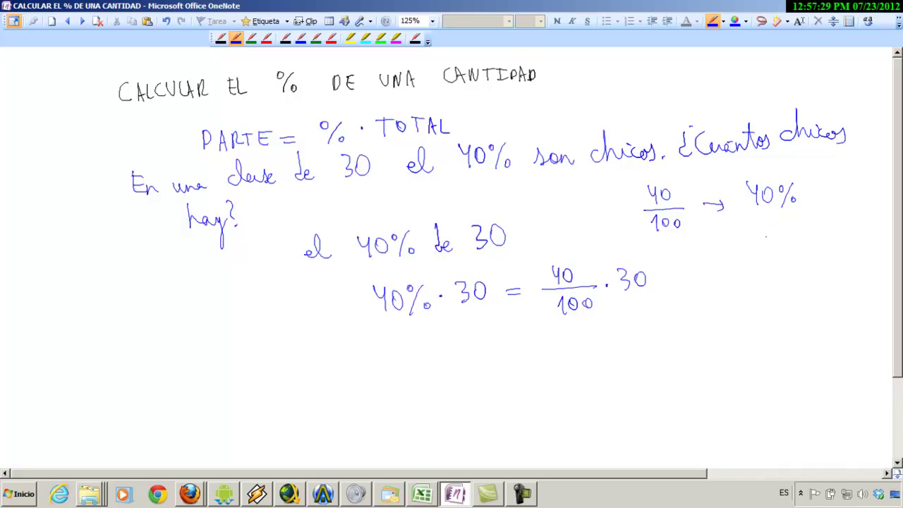
Append '= 1200/100 = 12' and label the 12 as 'CHICOS'.
drag(655, 278, 672, 278)
drag(657, 283, 733, 276)
drag(739, 259, 750, 262)
drag(708, 282, 762, 278)
mouse_move(729, 291)
mouse_down()
mouse_move(734, 285)
mouse_move(737, 299)
mouse_up()
drag(745, 285, 745, 285)
mouse_move(756, 286)
mouse_down()
mouse_move(788, 273)
mouse_move(836, 281)
mouse_up()
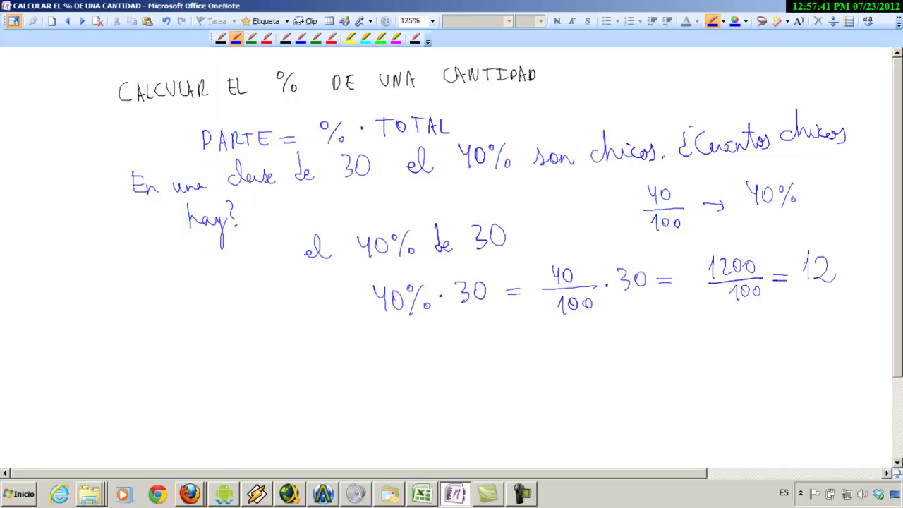
mouse_move(810, 296)
mouse_down()
mouse_move(802, 306)
mouse_move(832, 297)
mouse_move(845, 305)
mouse_up()
drag(858, 296, 852, 306)
Start the second problem with 'Por un trabajo' lower on the page.
mouse_move(160, 363)
mouse_down()
mouse_move(175, 378)
mouse_move(227, 381)
mouse_up()
mouse_move(252, 353)
mouse_down()
mouse_move(258, 378)
mouse_move(263, 362)
mouse_move(289, 361)
mouse_move(308, 381)
mouse_up()
mouse_move(312, 371)
mouse_down()
mouse_move(308, 404)
mouse_move(321, 381)
mouse_up()
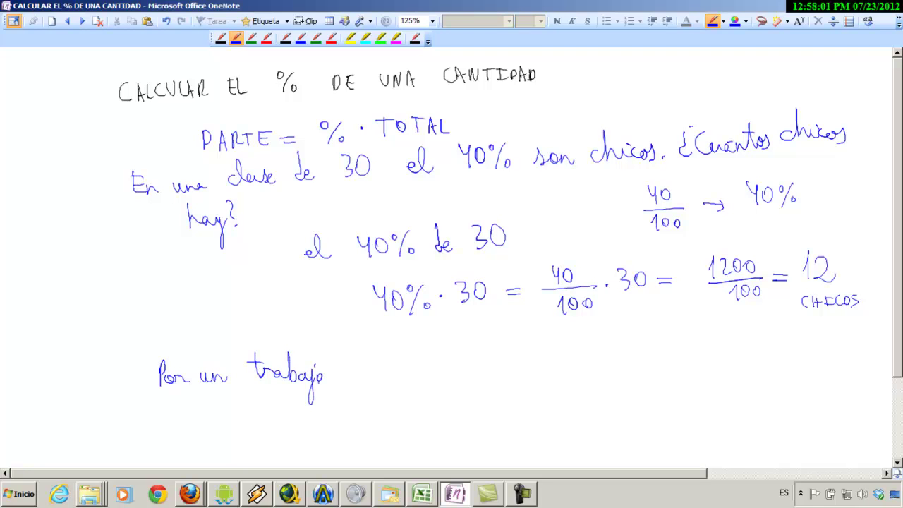
Finish the sentence with 'me dan el 40% de 2000€.'.
drag(349, 369, 388, 377)
mouse_move(416, 343)
mouse_down()
mouse_move(417, 378)
mouse_move(509, 371)
mouse_up()
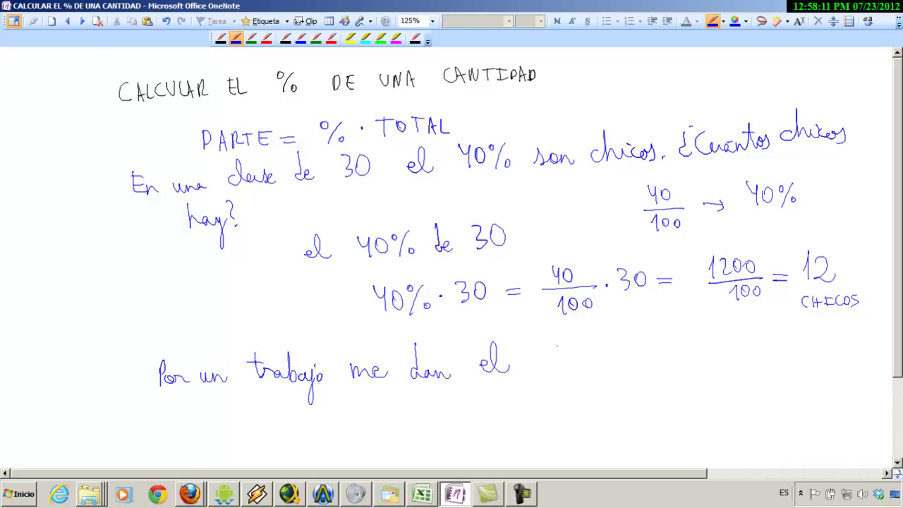
drag(546, 346, 554, 356)
mouse_move(553, 346)
mouse_down()
mouse_move(554, 368)
mouse_move(562, 353)
mouse_up()
mouse_move(579, 344)
mouse_down()
mouse_move(578, 366)
mouse_move(589, 358)
mouse_up()
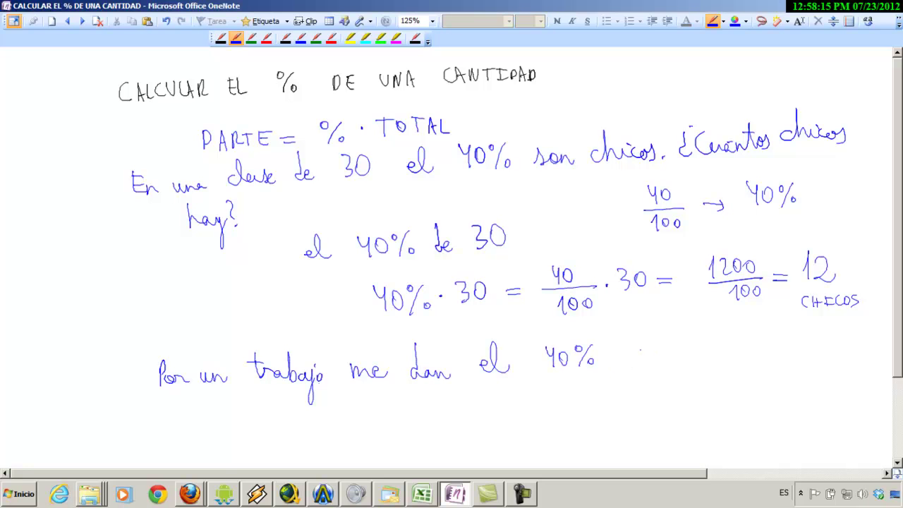
mouse_move(633, 335)
mouse_down()
mouse_move(638, 363)
mouse_move(658, 364)
mouse_up()
mouse_move(704, 346)
mouse_down()
mouse_move(722, 359)
mouse_move(729, 343)
mouse_up()
mouse_move(746, 344)
mouse_down()
mouse_move(786, 350)
mouse_move(789, 342)
mouse_up()
drag(775, 347, 790, 346)
click(806, 350)
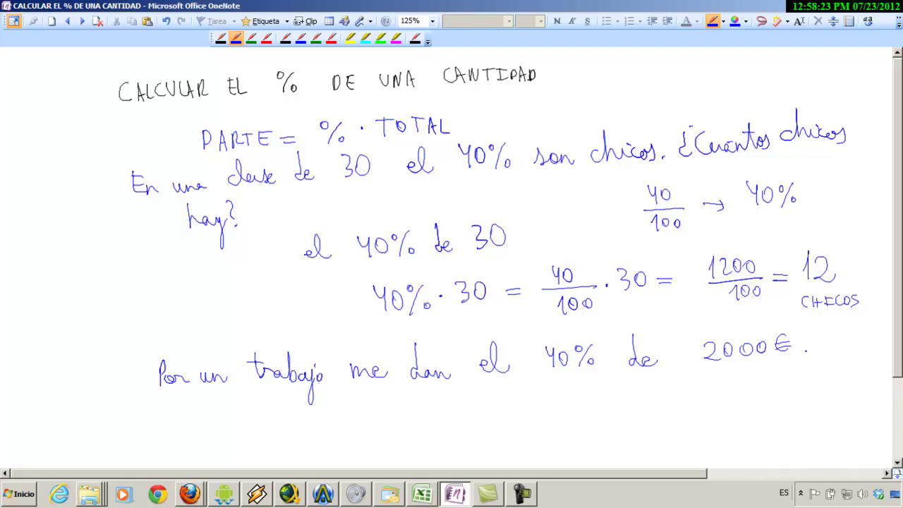
Write '40/100 · 2000 =' beneath the second problem.
mouse_move(473, 399)
mouse_down()
mouse_move(480, 414)
mouse_move(489, 401)
mouse_up()
mouse_move(466, 420)
mouse_down()
mouse_move(515, 417)
mouse_move(482, 437)
mouse_move(492, 428)
mouse_up()
drag(505, 427, 504, 428)
click(521, 414)
mouse_move(547, 402)
mouse_down()
mouse_move(558, 410)
mouse_move(564, 400)
mouse_up()
drag(577, 400, 617, 402)
drag(611, 408, 653, 399)
mouse_move(651, 392)
mouse_down()
mouse_move(649, 405)
mouse_move(662, 394)
mouse_up()
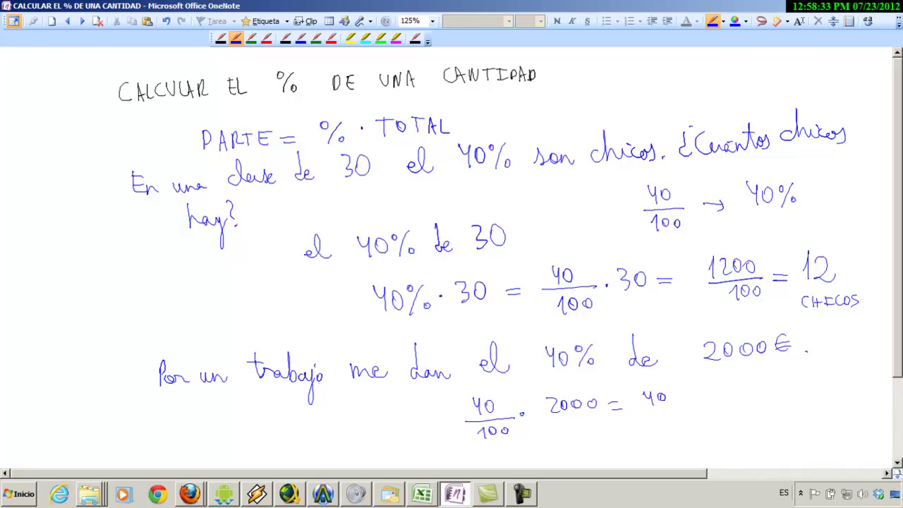
Undo the mistaken 40, write '80000/100', and cancel a zero in each part.
key(ctrl+z)
key(ctrl+z)
drag(660, 395, 658, 399)
drag(679, 392, 703, 394)
drag(716, 393, 715, 394)
mouse_move(649, 415)
mouse_down()
mouse_move(730, 406)
mouse_move(688, 424)
mouse_up()
mouse_move(700, 418)
mouse_down()
mouse_move(710, 419)
mouse_move(716, 408)
mouse_move(709, 402)
mouse_up()
drag(707, 413, 702, 426)
Write the result '= 800€' and switch back to the Type tool.
drag(746, 398, 763, 398)
drag(748, 406, 764, 405)
drag(774, 388, 825, 396)
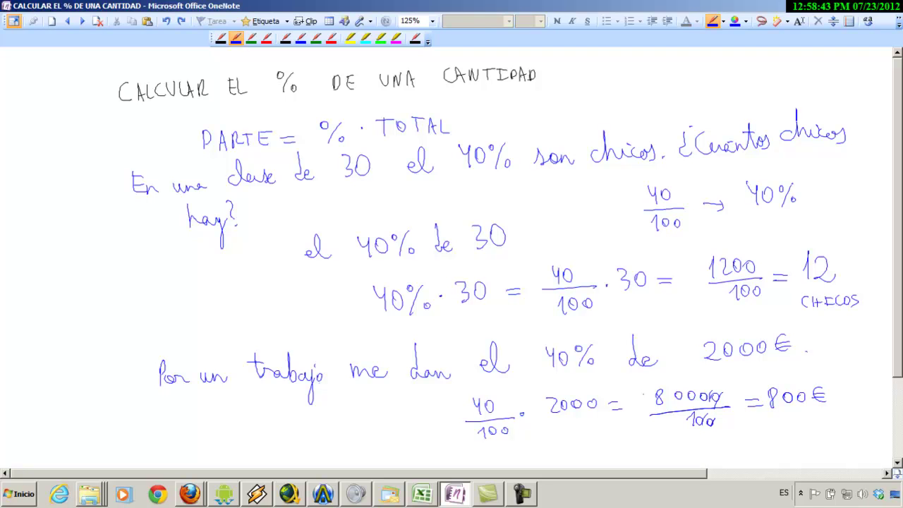
key(Escape)
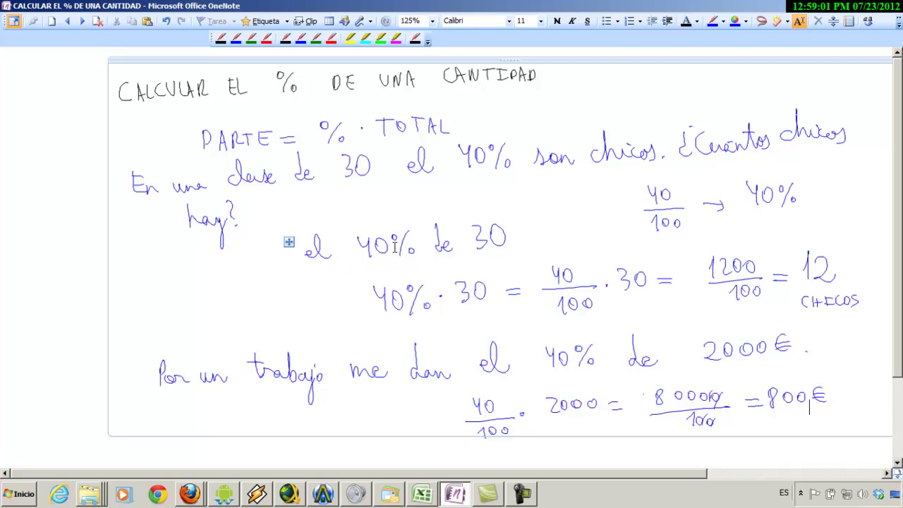
click(520, 494)
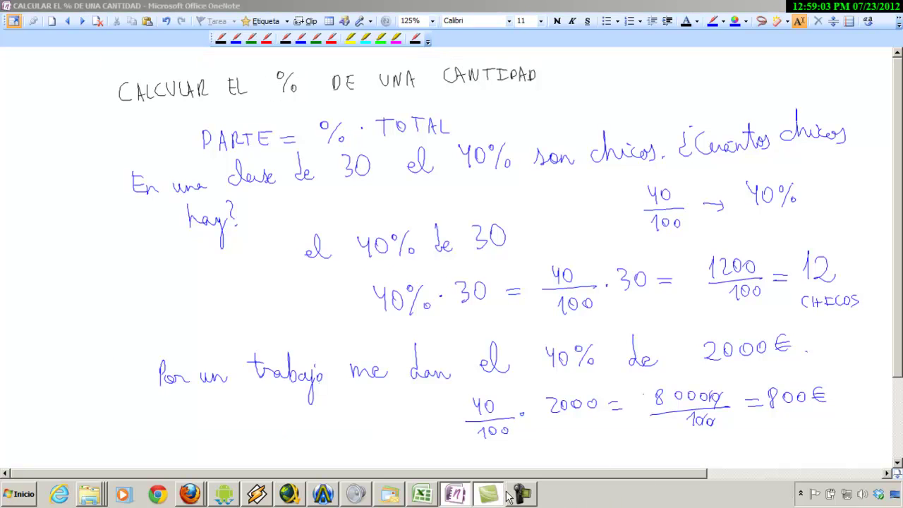